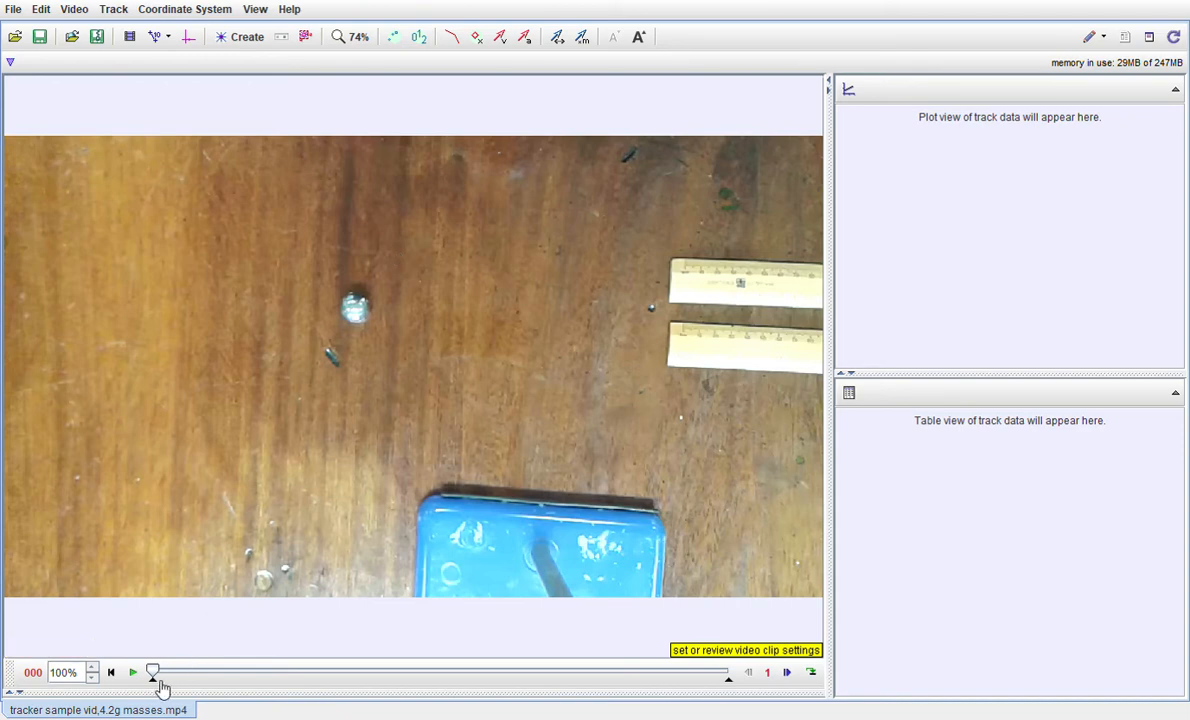
# - Set the video clip's start frame to 39, where the moving ball is in view near the rulers
pyautogui.moveTo(157, 682); pyautogui.dragTo(256, 682)
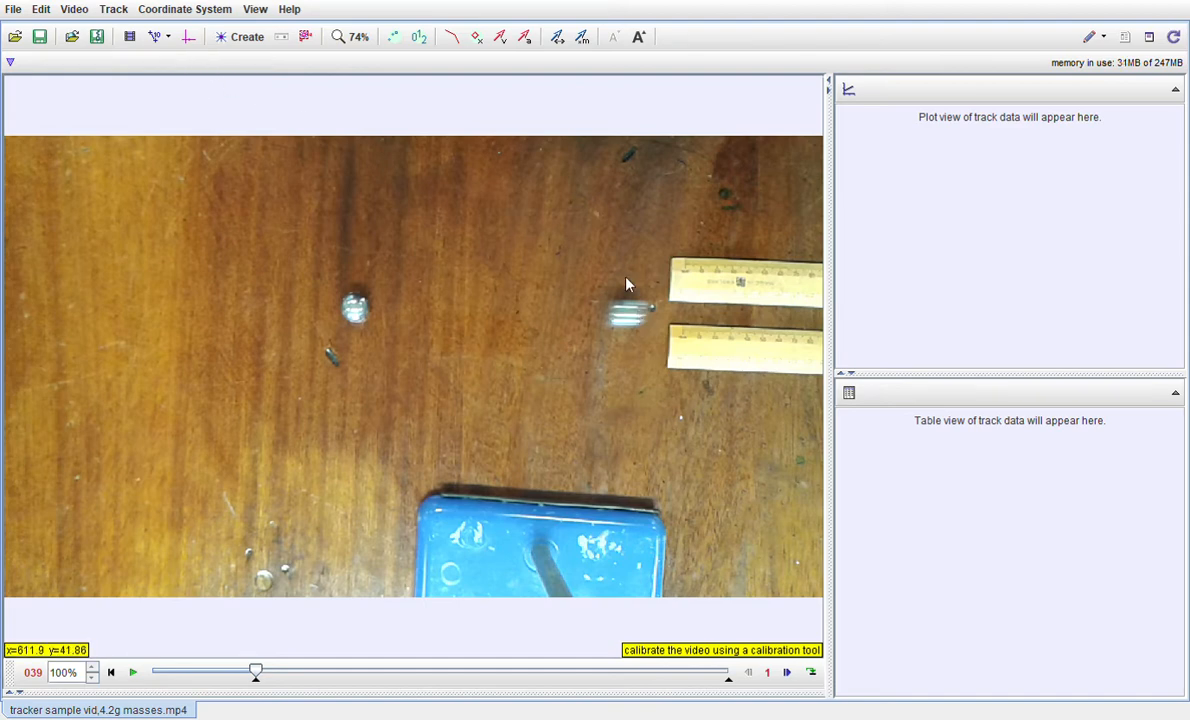
# - Calibrate the video with a calibration stick along the lower ruler's markings, set its length to 0.05 m, and fine-tune its far end
pyautogui.click(172, 40)
pyautogui.moveTo(160, 62)
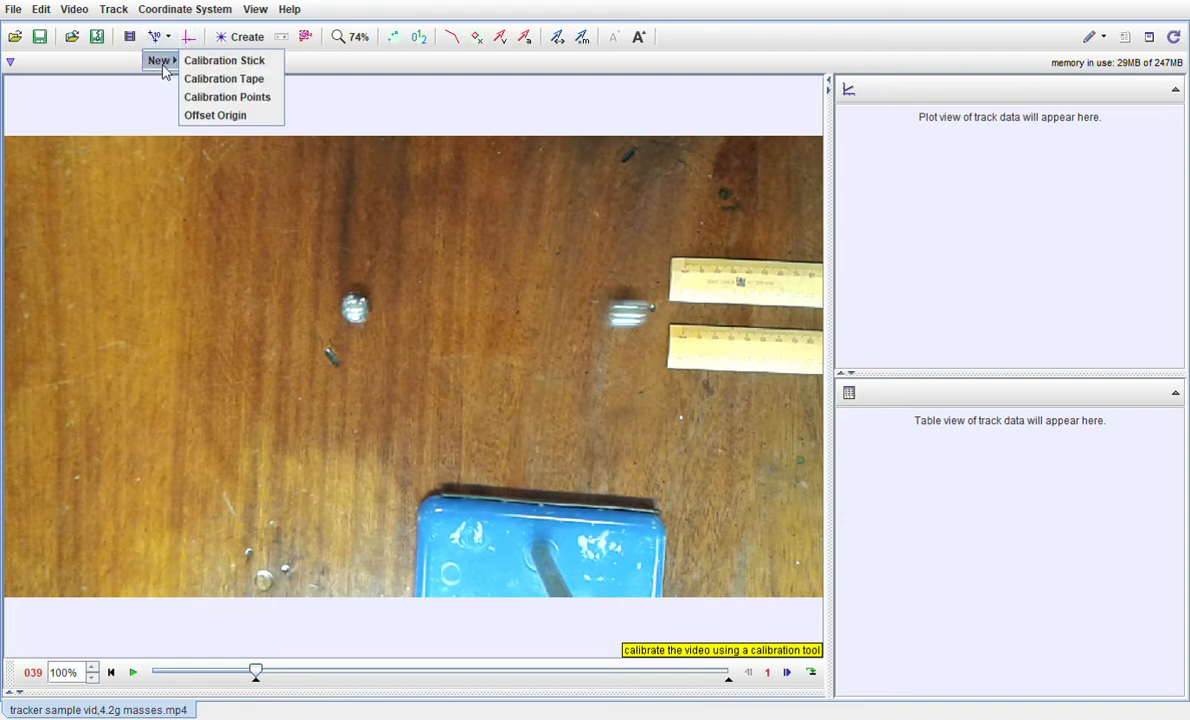
pyautogui.click(220, 61)
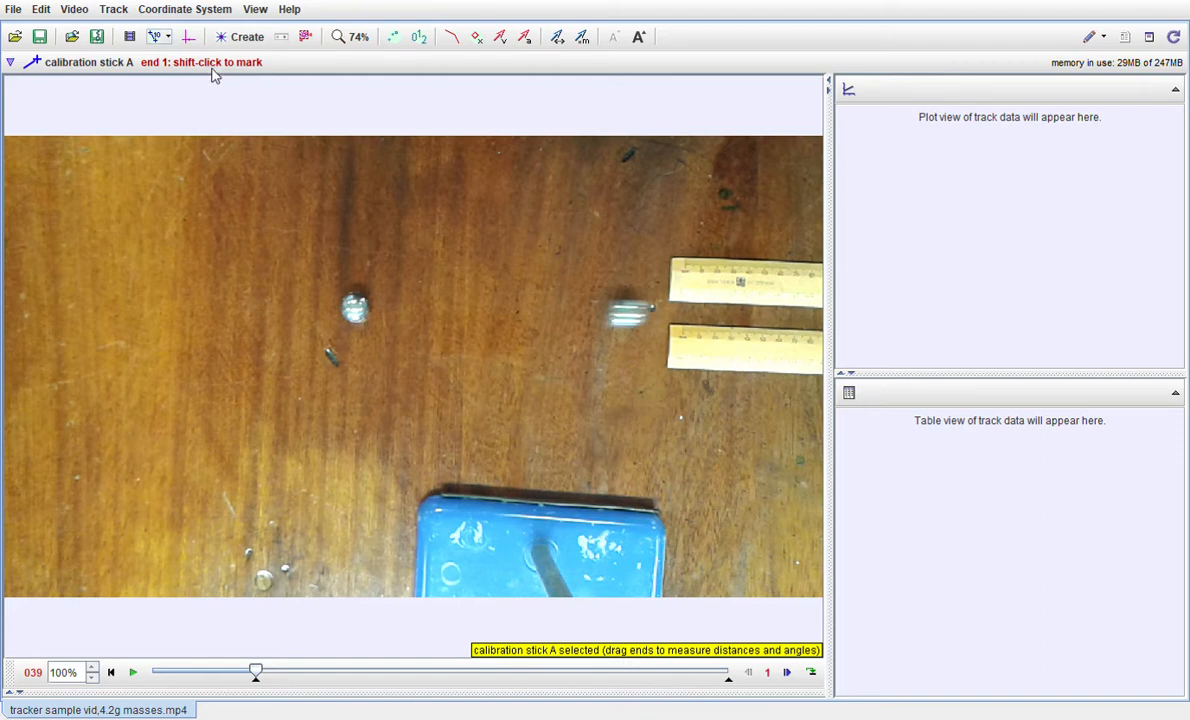
pyautogui.keyDown('shift'); pyautogui.click(685, 338); pyautogui.keyUp('shift')
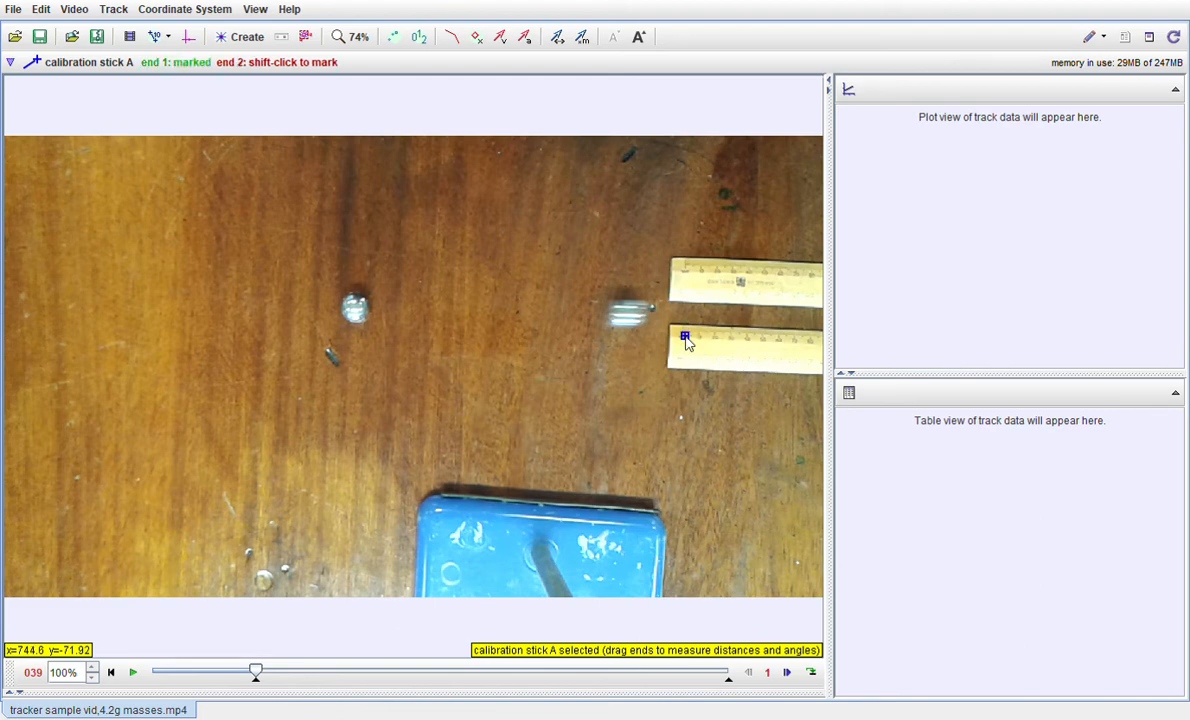
pyautogui.keyDown('shift'); pyautogui.click(765, 343); pyautogui.keyUp('shift')
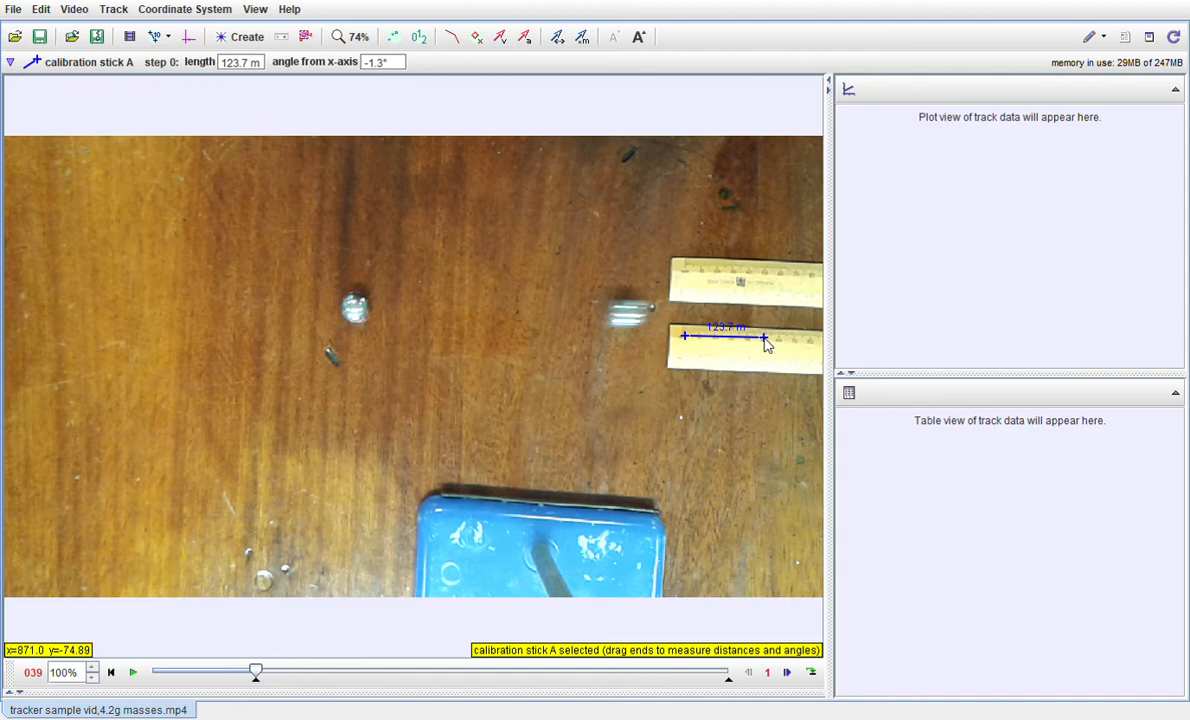
pyautogui.click(715, 334)
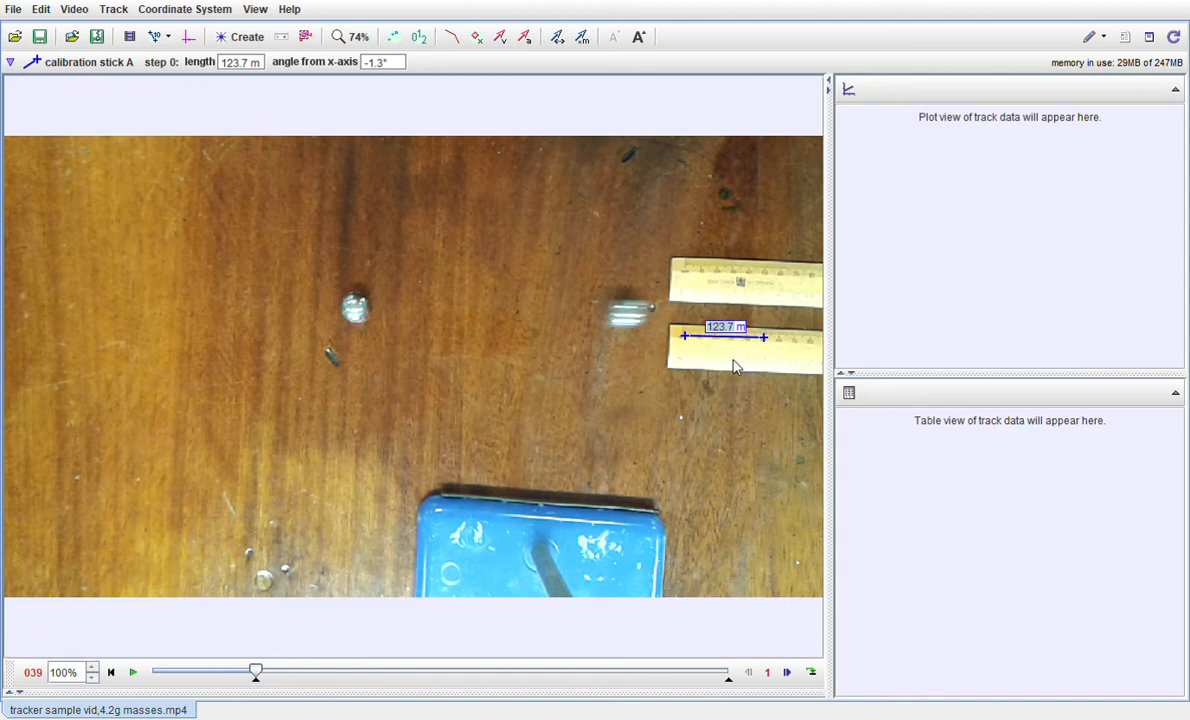
pyautogui.write('0.05')
pyautogui.press('Return')
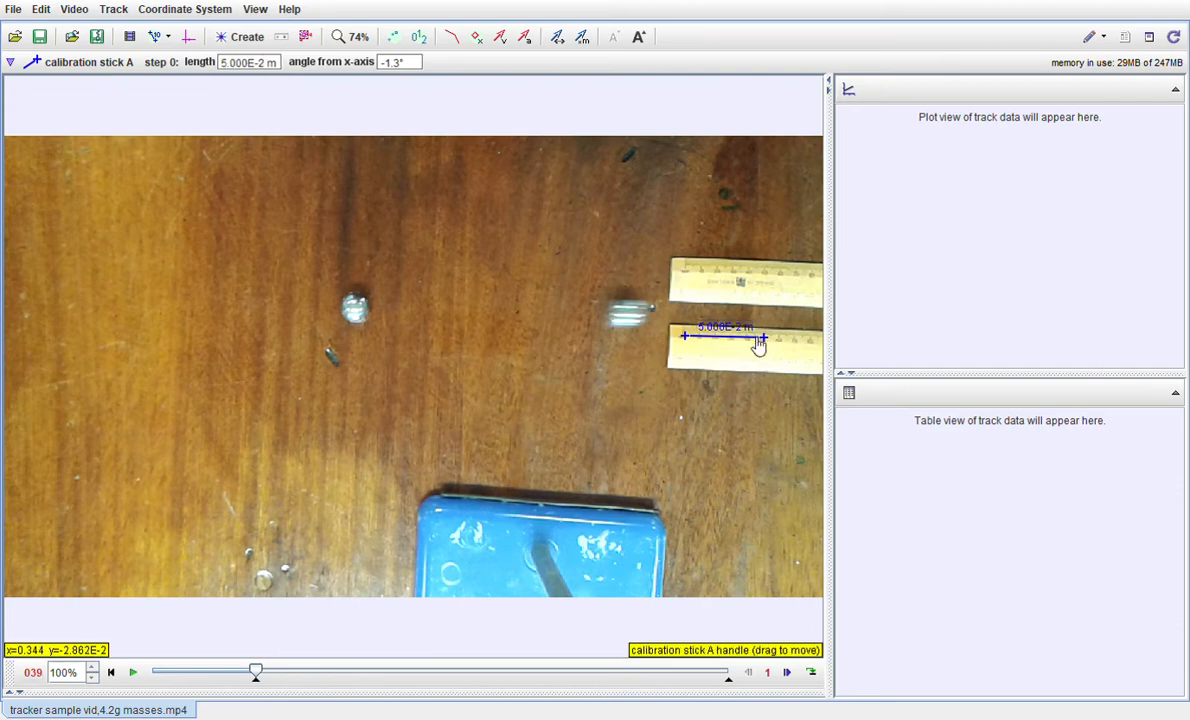
pyautogui.moveTo(767, 340); pyautogui.dragTo(766, 340)
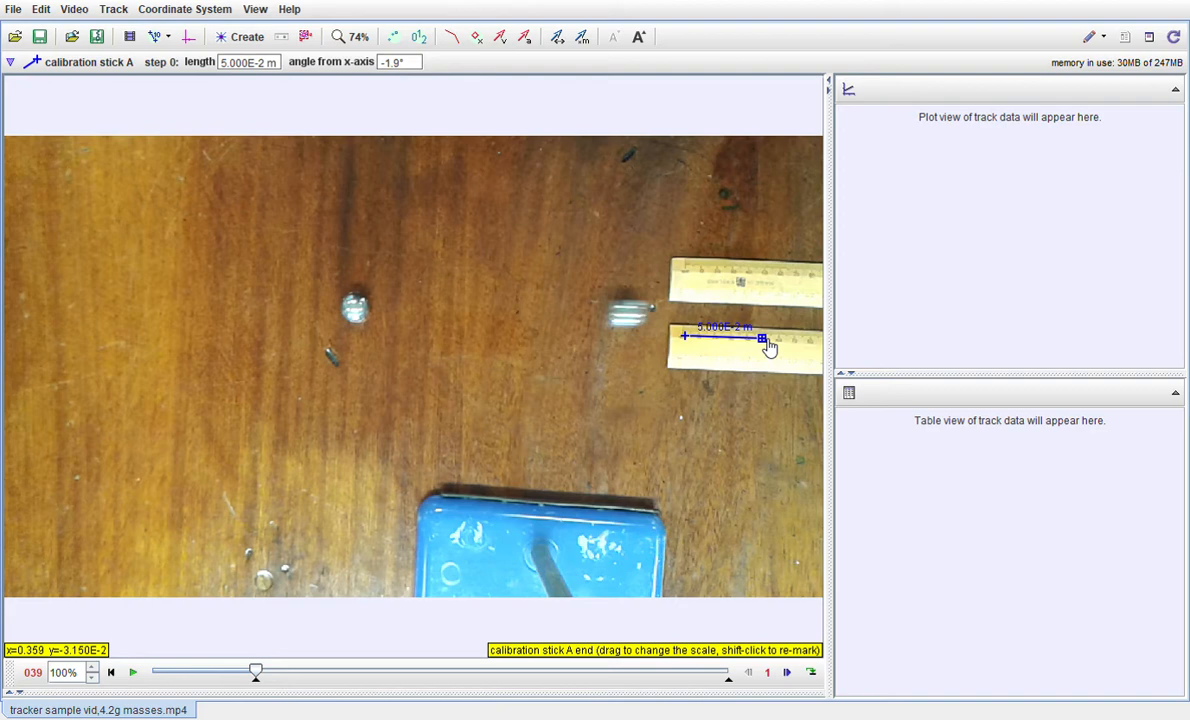
pyautogui.click(751, 422)
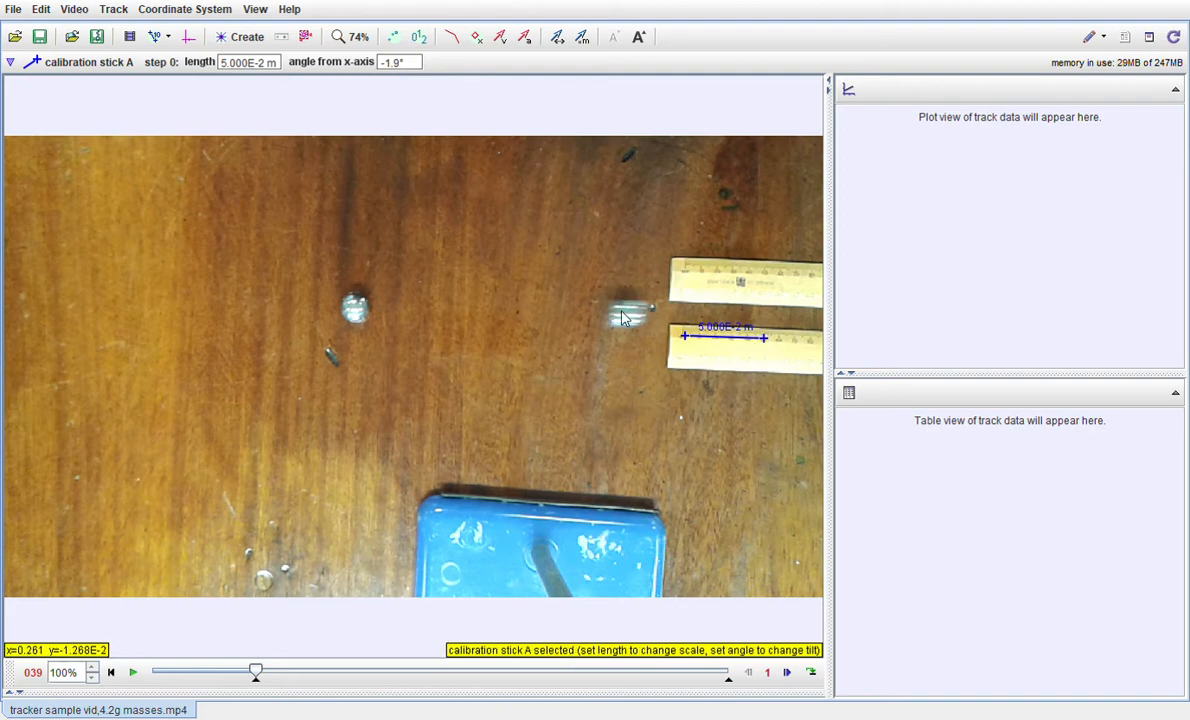
# - Show the coordinate axes and place their origin just before the gap between the two rulers, in line with the moving ball
pyautogui.click(188, 40)
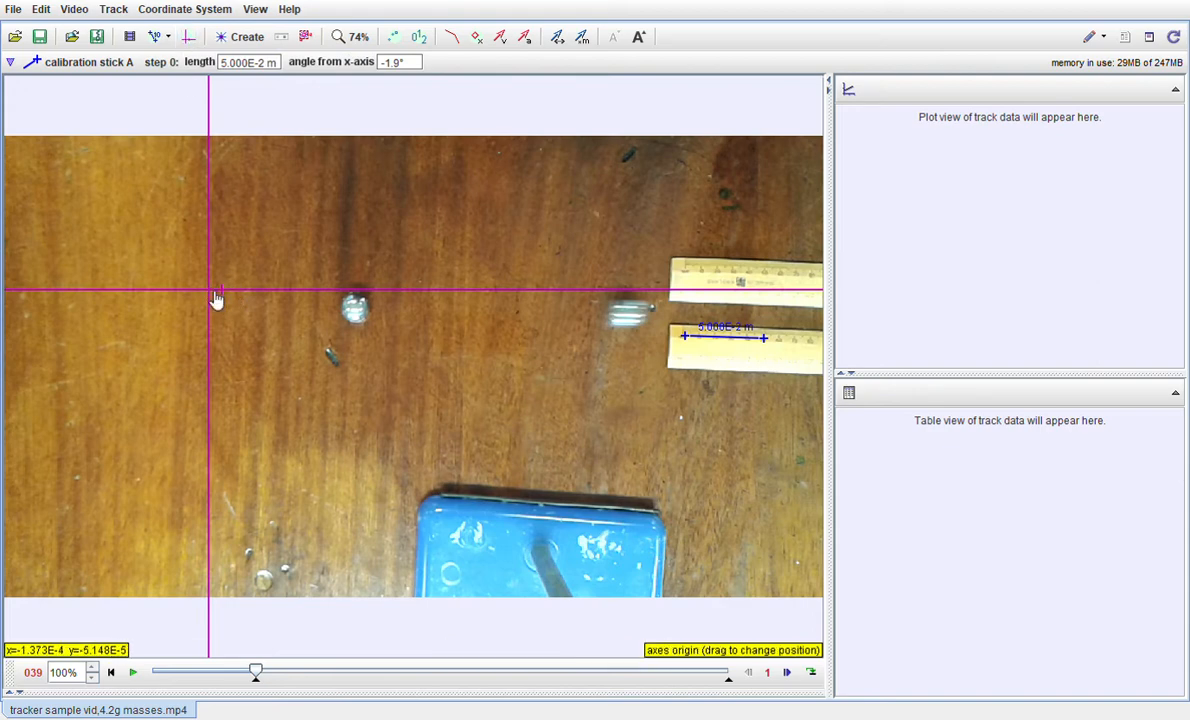
pyautogui.moveTo(215, 298); pyautogui.dragTo(671, 324)
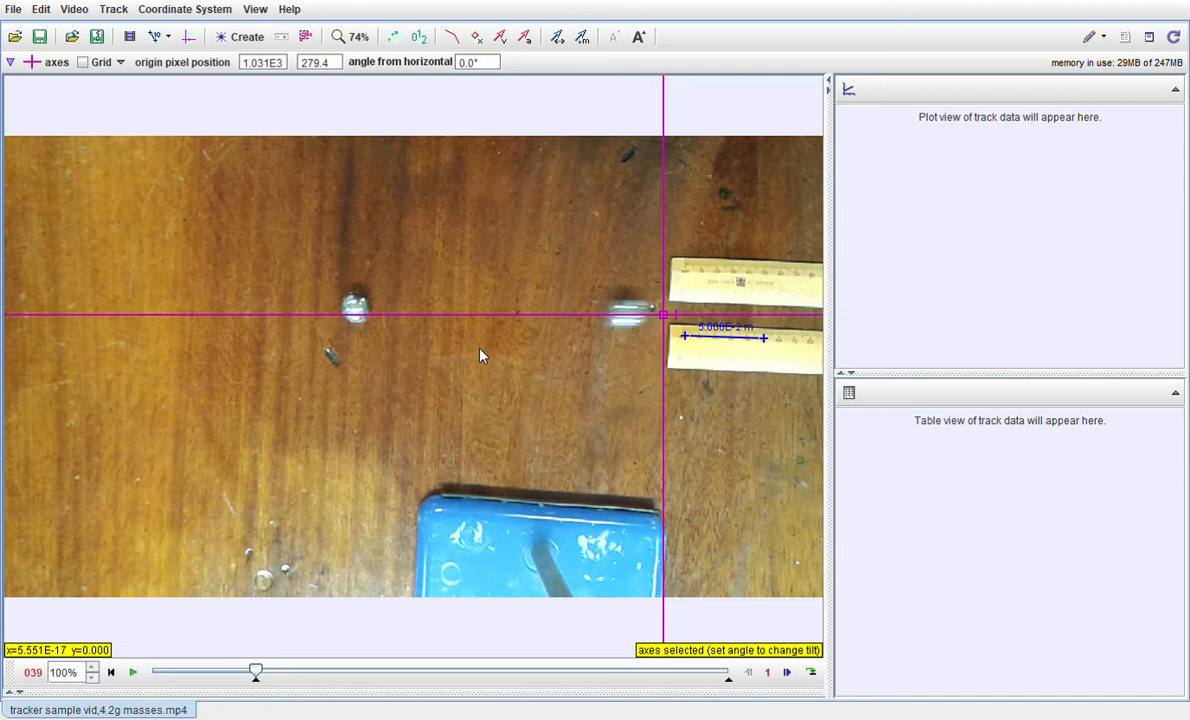
# - Tilt the axes to -0.8° from the horizontal, and refine the angle to -0.9° to follow the line through both balls
pyautogui.press('BackSpace')
pyautogui.write('8')
pyautogui.press('Left')
pyautogui.press('Left')
pyautogui.press('Left')
pyautogui.write('-')
pyautogui.press('Return')
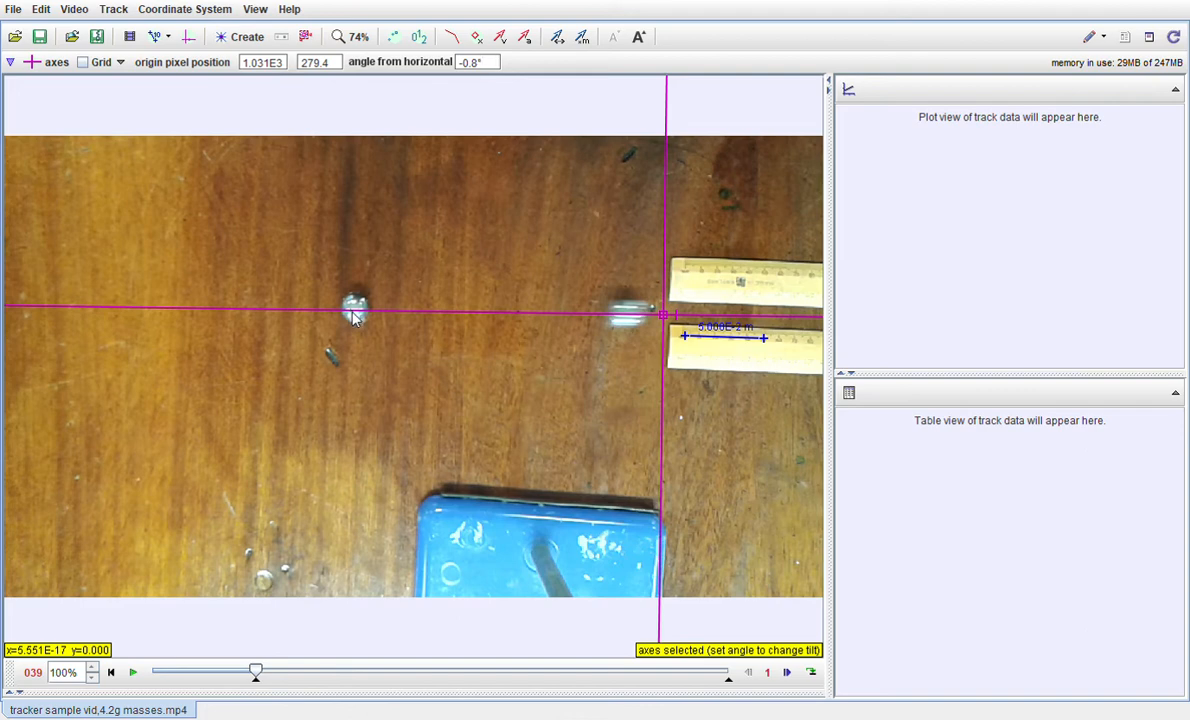
pyautogui.press('BackSpace')
pyautogui.press('BackSpace')
pyautogui.write('9')
pyautogui.press('Return')
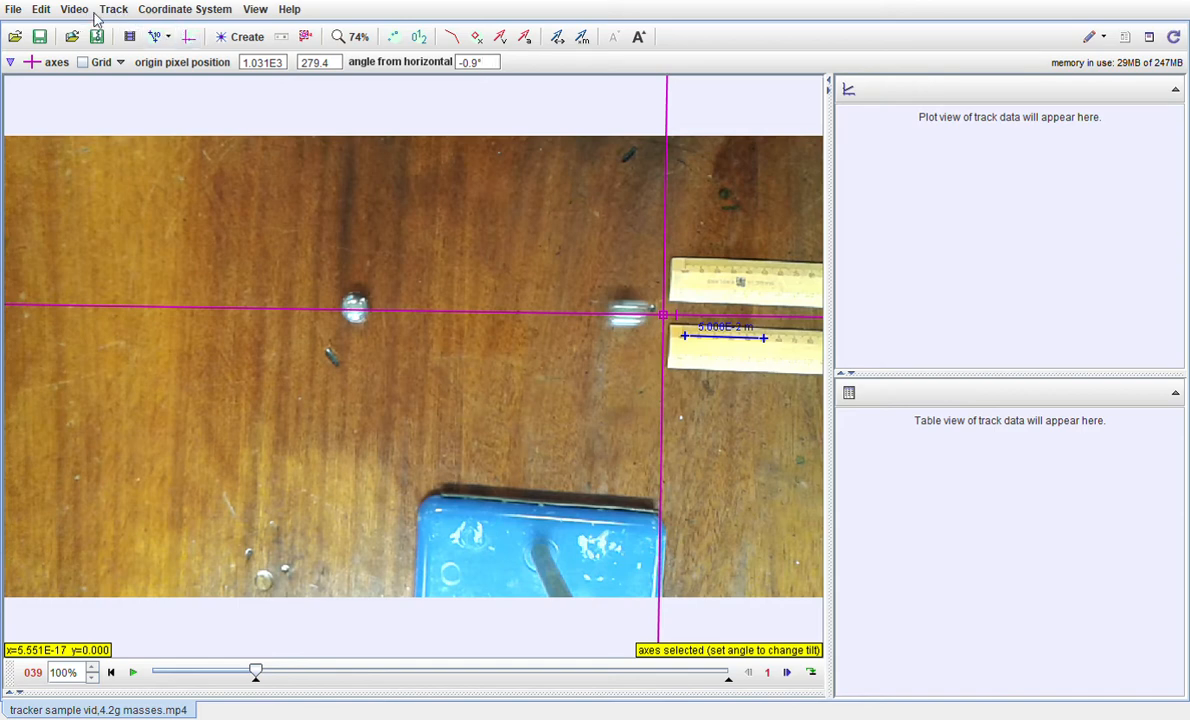
# - Create a point mass for the moving ball, start autotracking it, and shift its first mark onto the ball at frame 40
pyautogui.click(232, 41)
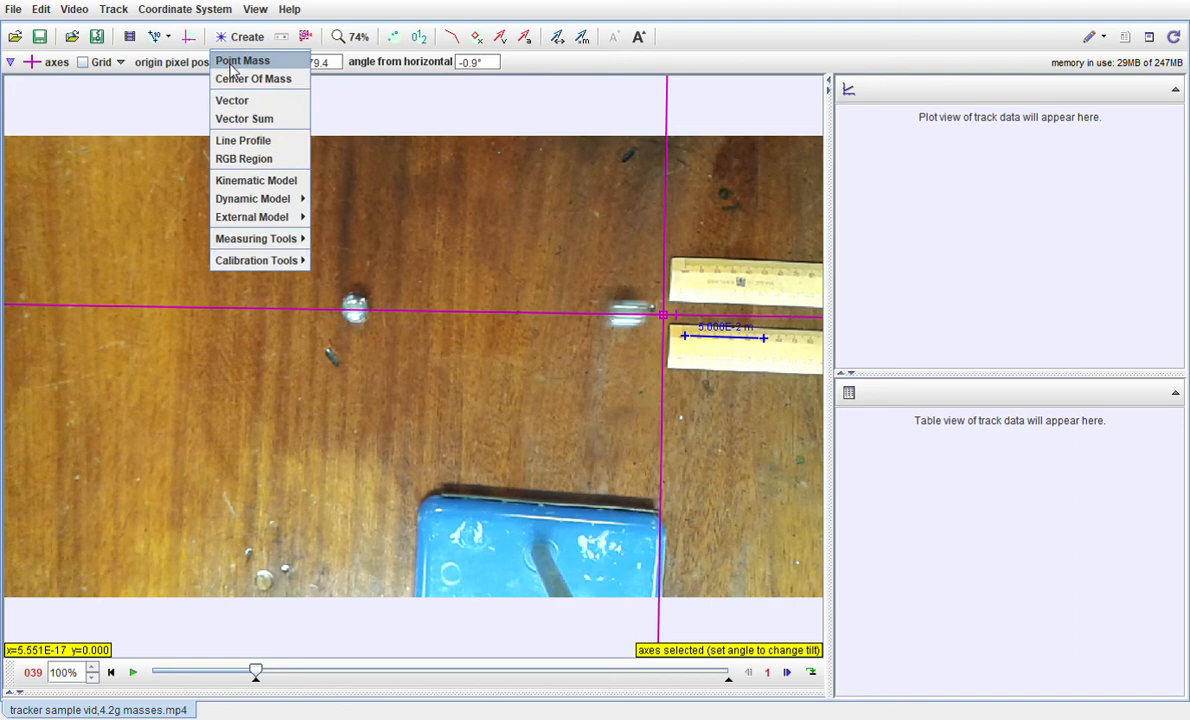
pyautogui.click(240, 61)
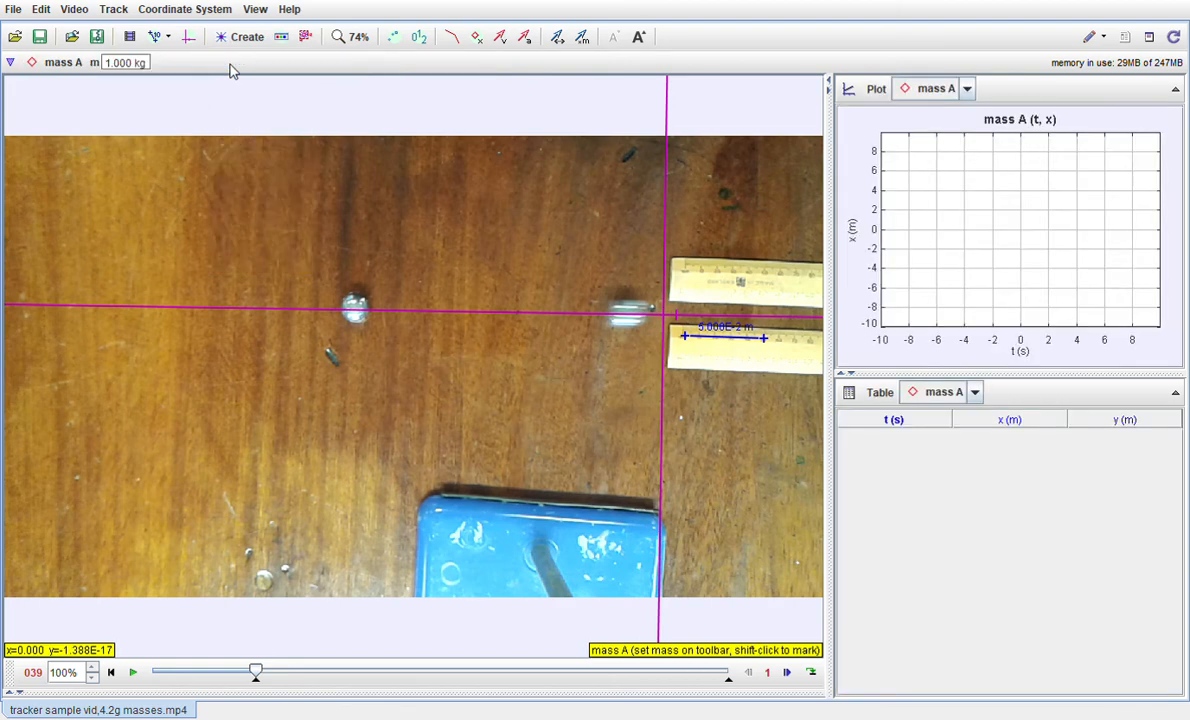
pyautogui.keyDown('shift'); pyautogui.click(632, 322); pyautogui.keyUp('shift')
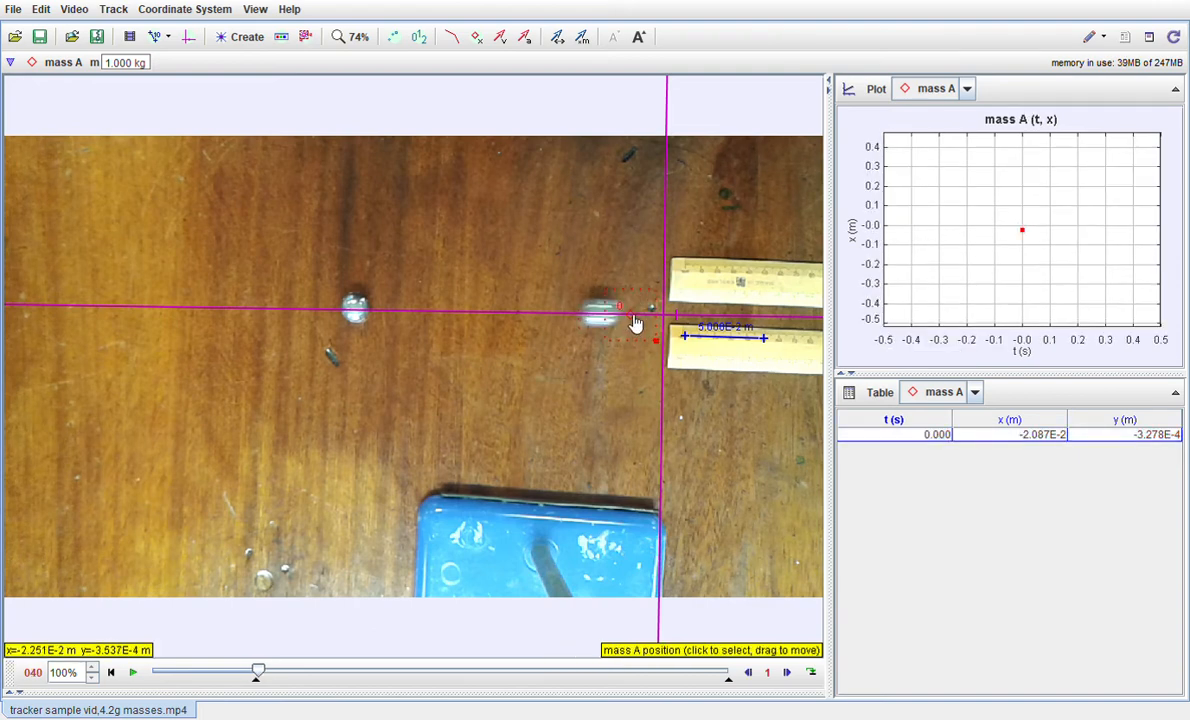
pyautogui.click(634, 321)
pyautogui.moveTo(632, 318); pyautogui.dragTo(608, 318)
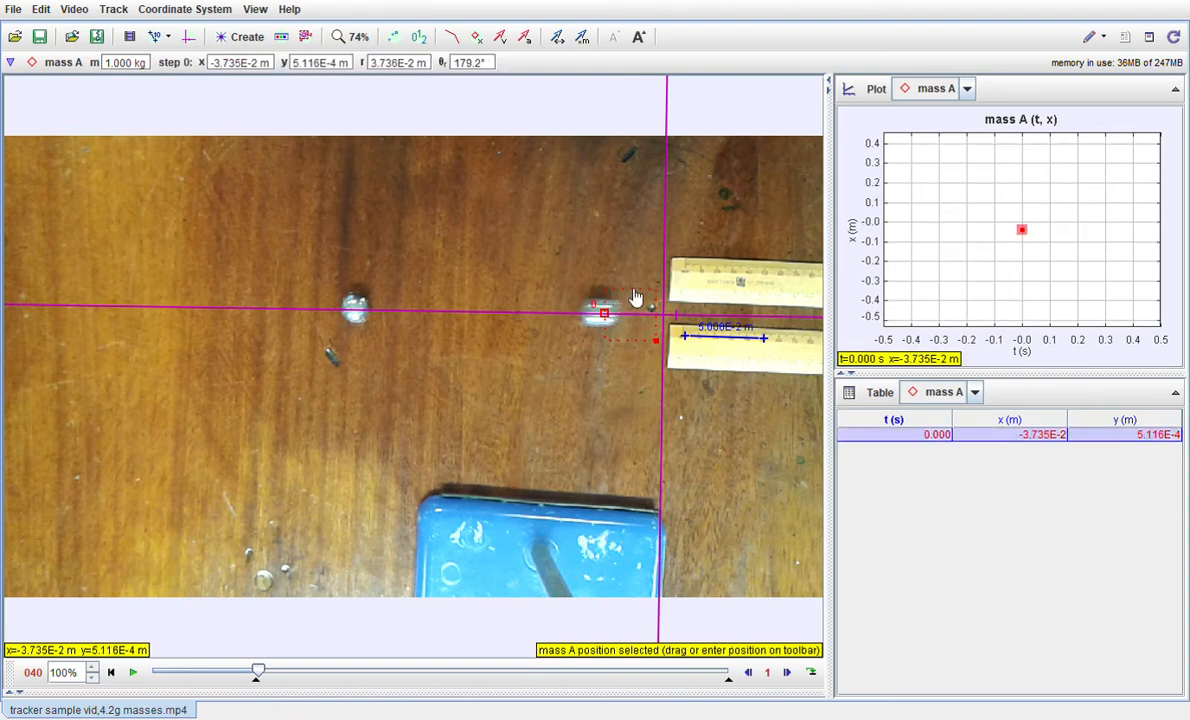
pyautogui.click(617, 297)
pyautogui.moveTo(617, 297); pyautogui.dragTo(601, 296)
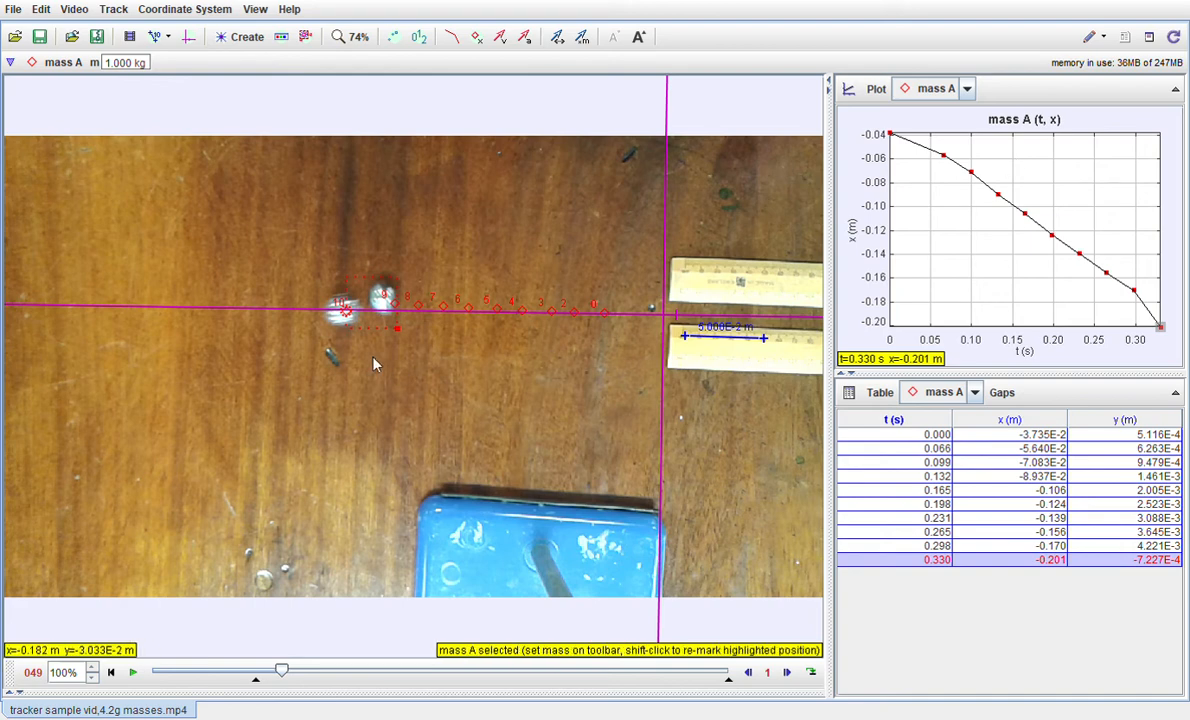
# - Move mass A's misplaced mark at frame 49 back onto the incoming ball and resume its autotracking
pyautogui.moveTo(352, 317); pyautogui.dragTo(391, 307)
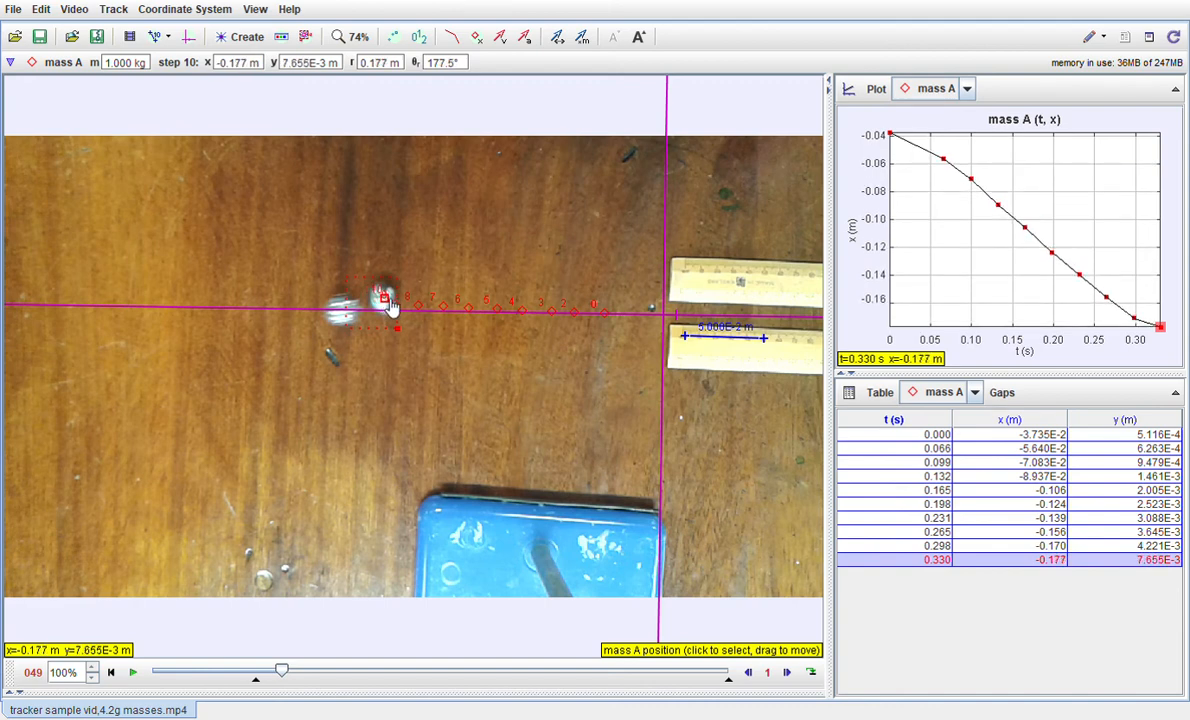
pyautogui.click(391, 307)
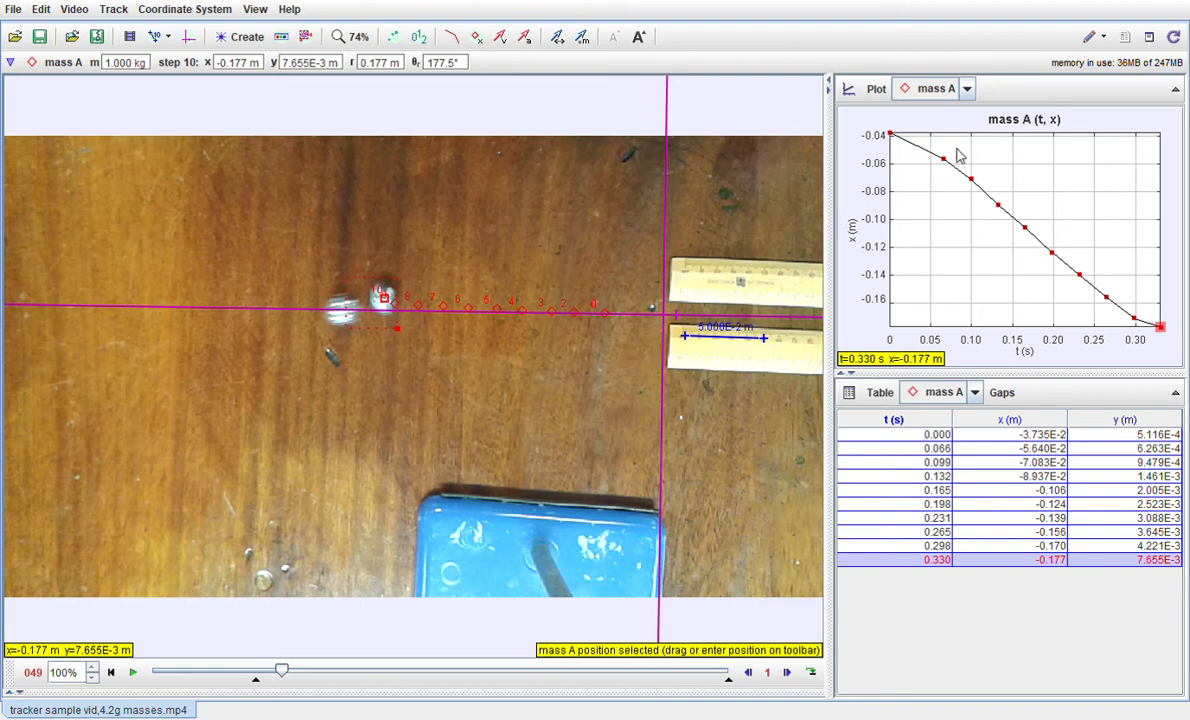
pyautogui.click(1021, 157)
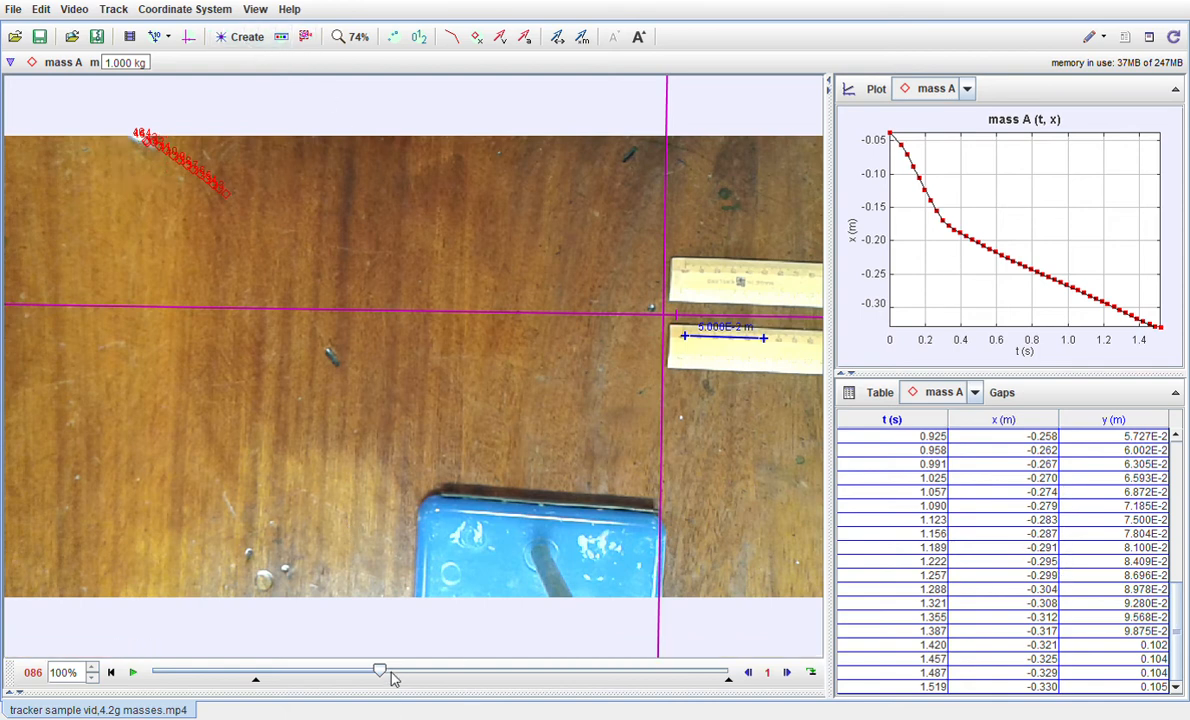
# - Return to the start of the clip, create a second point mass for the resting ball, and autotrack it from frame 39
pyautogui.moveTo(379, 672); pyautogui.dragTo(258, 673)
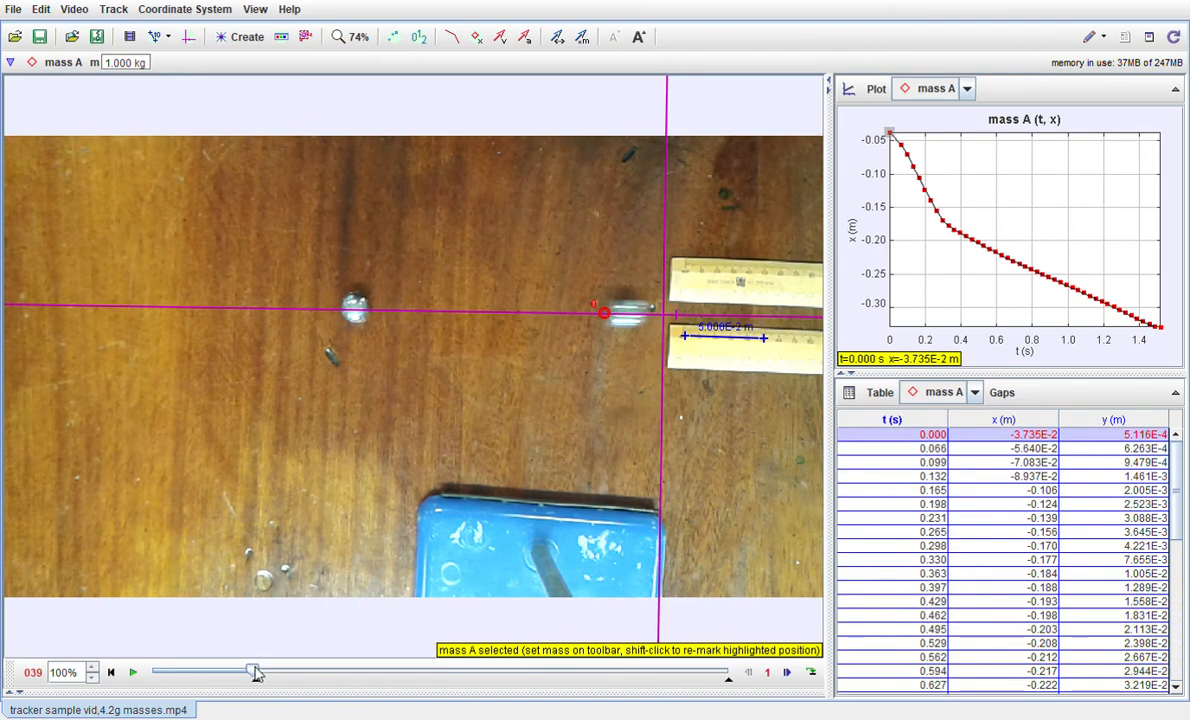
pyautogui.moveTo(258, 673); pyautogui.dragTo(260, 676)
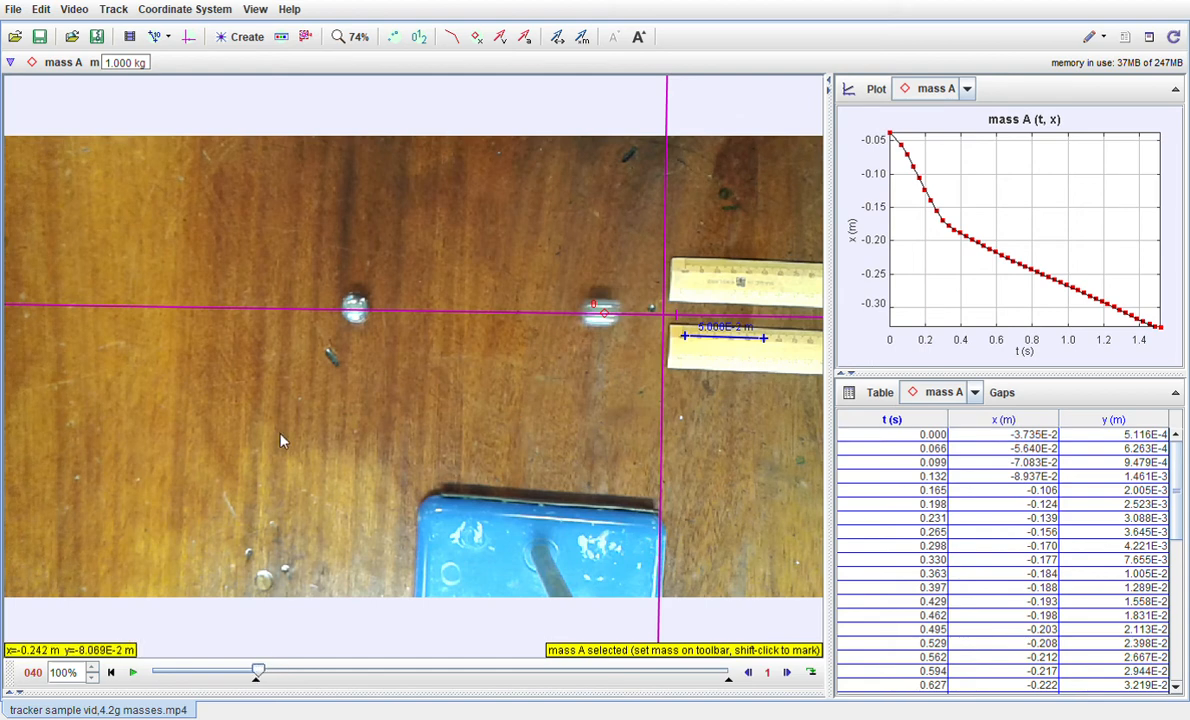
pyautogui.click(240, 38)
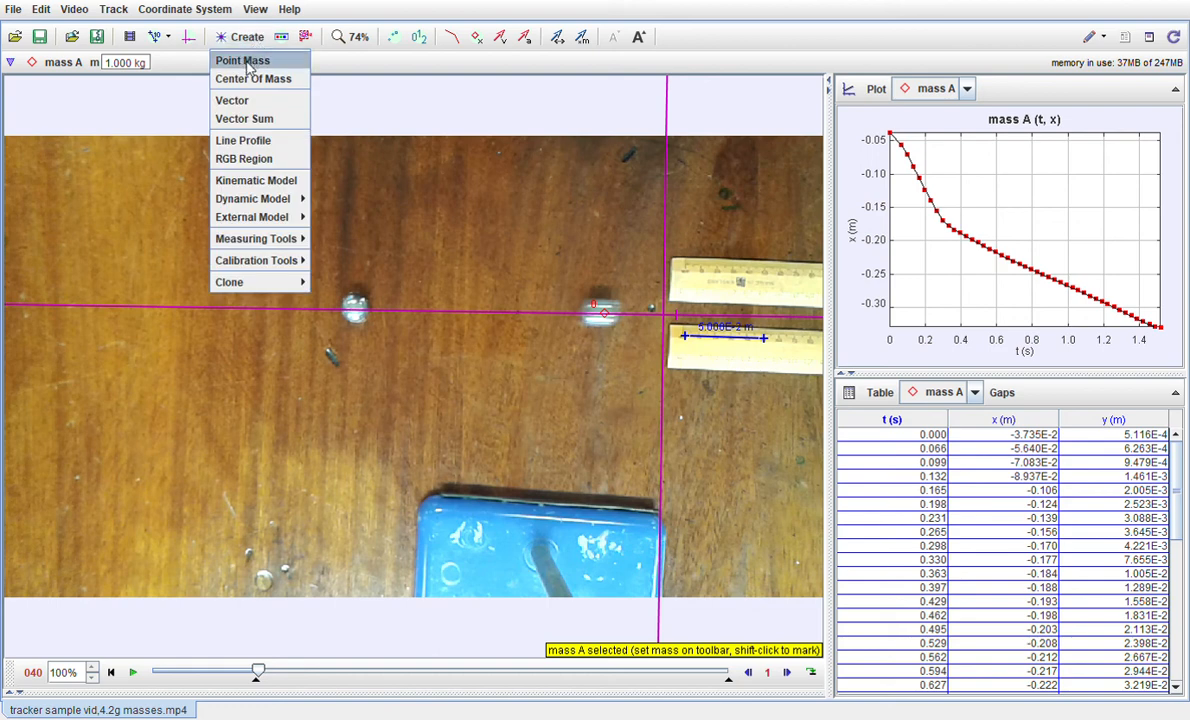
pyautogui.click(247, 64)
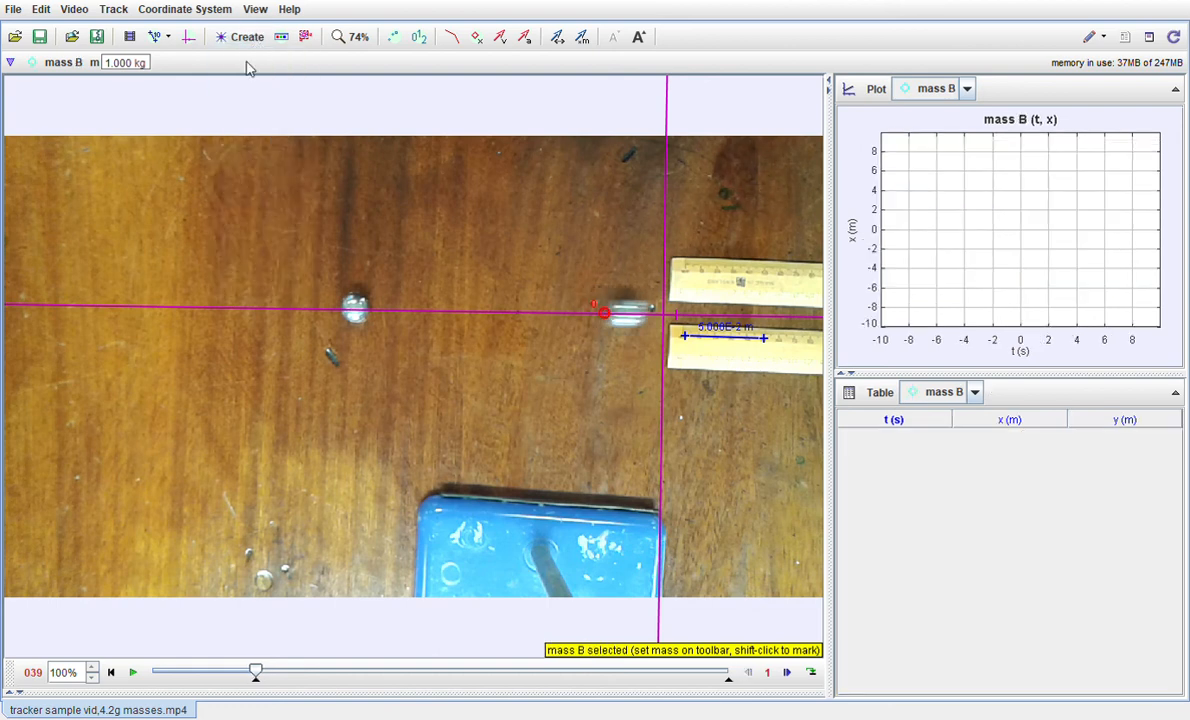
pyautogui.keyDown('shift'); pyautogui.click(356, 312); pyautogui.keyUp('shift')
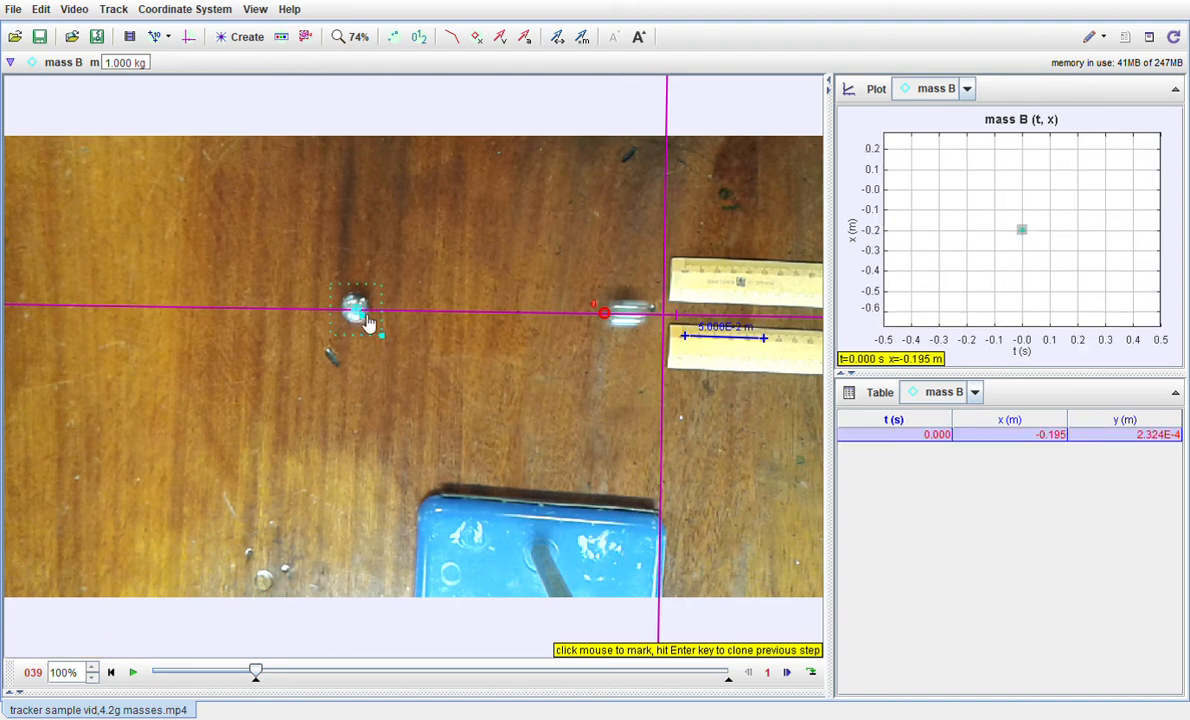
pyautogui.click(1025, 164)
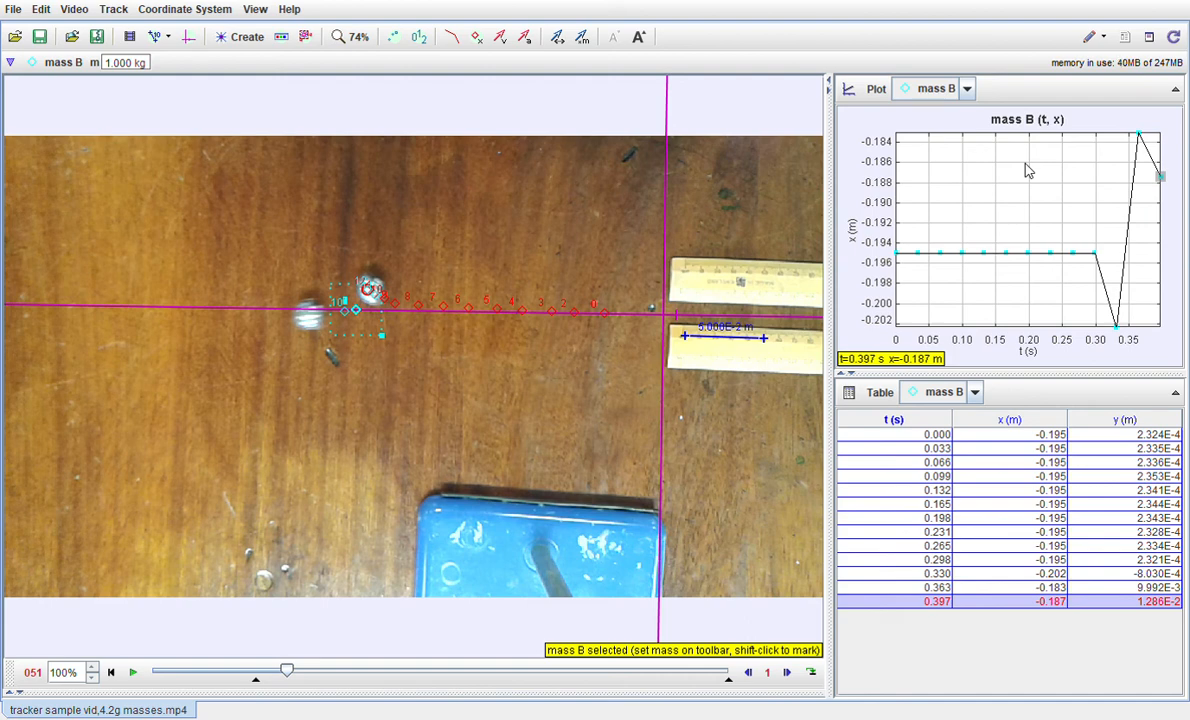
# - Move mass B's misplaced marks at steps 12 and 11 onto the struck ball's path and resume its autotracking
pyautogui.click(376, 296)
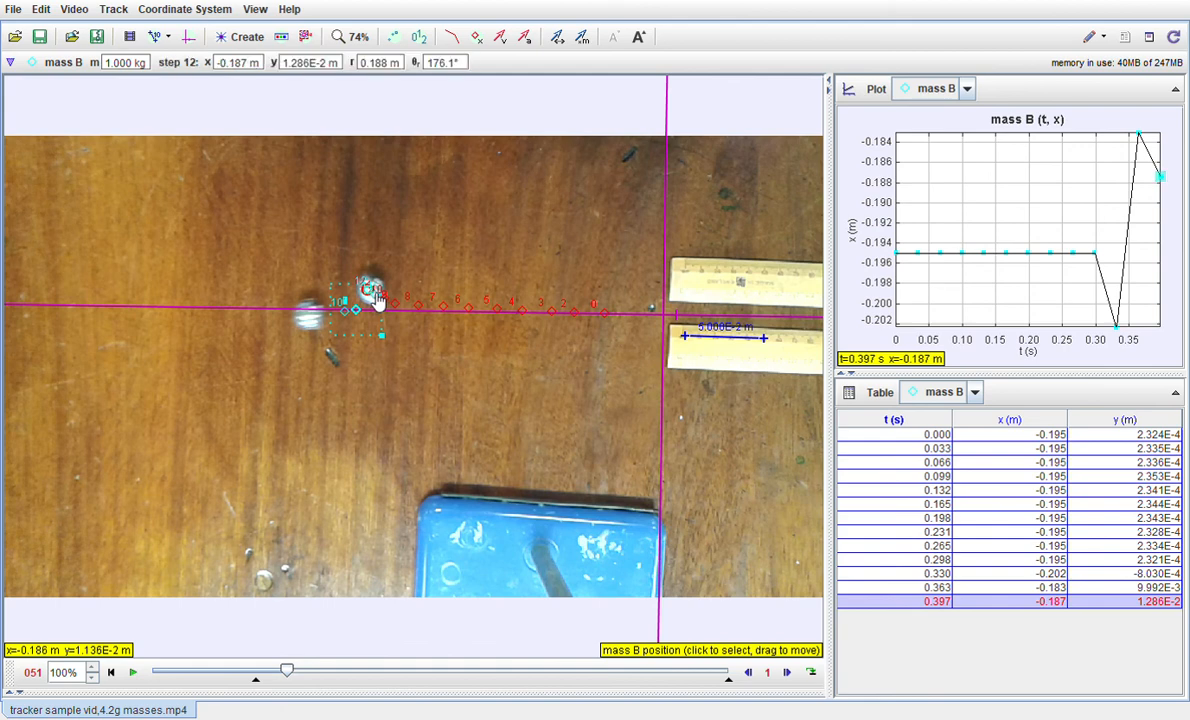
pyautogui.moveTo(376, 296); pyautogui.dragTo(316, 323)
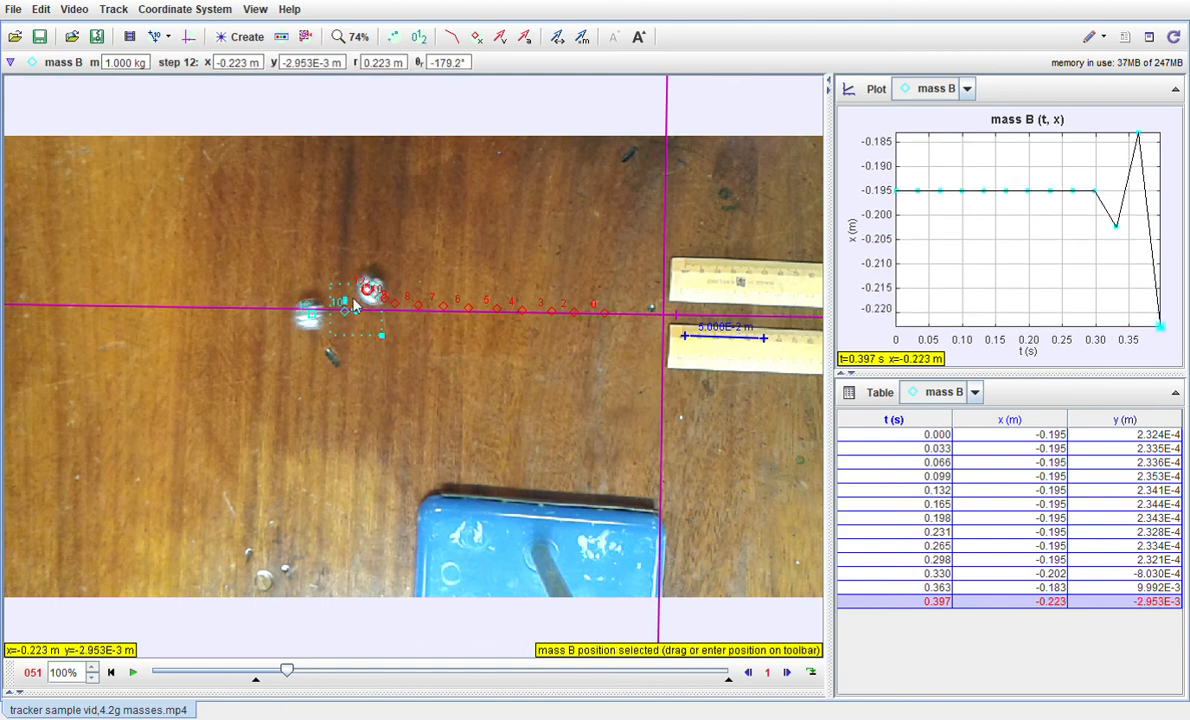
pyautogui.moveTo(381, 302); pyautogui.dragTo(336, 320)
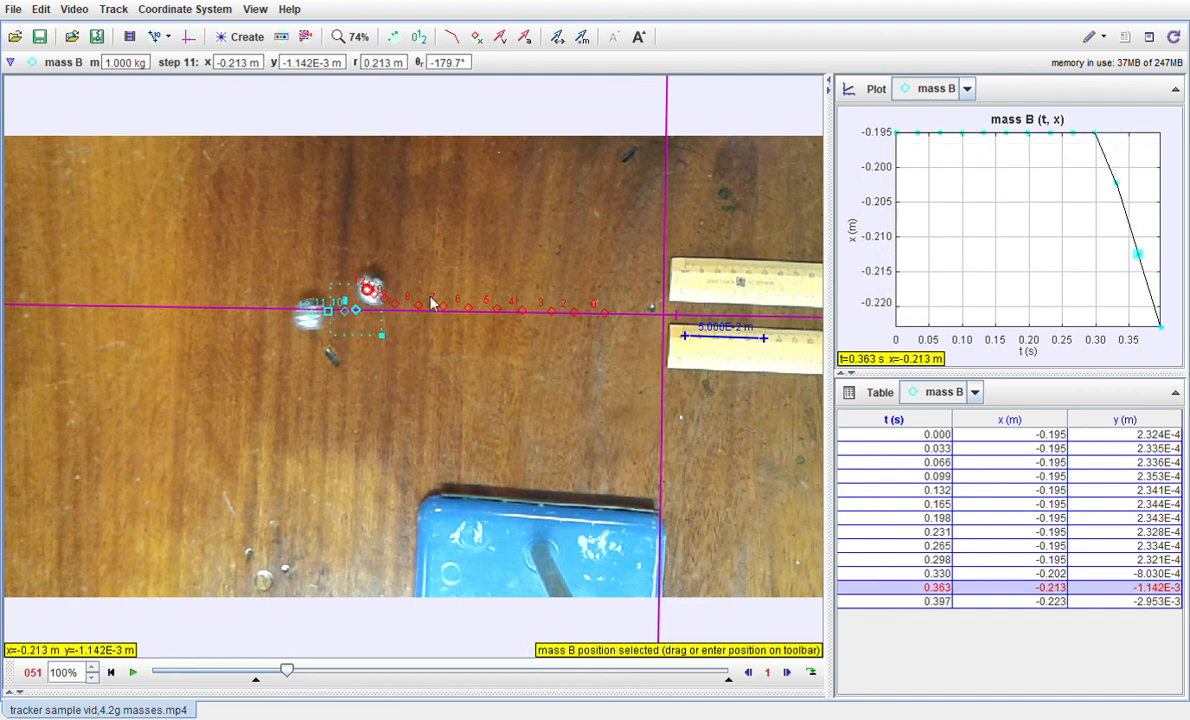
pyautogui.click(1019, 158)
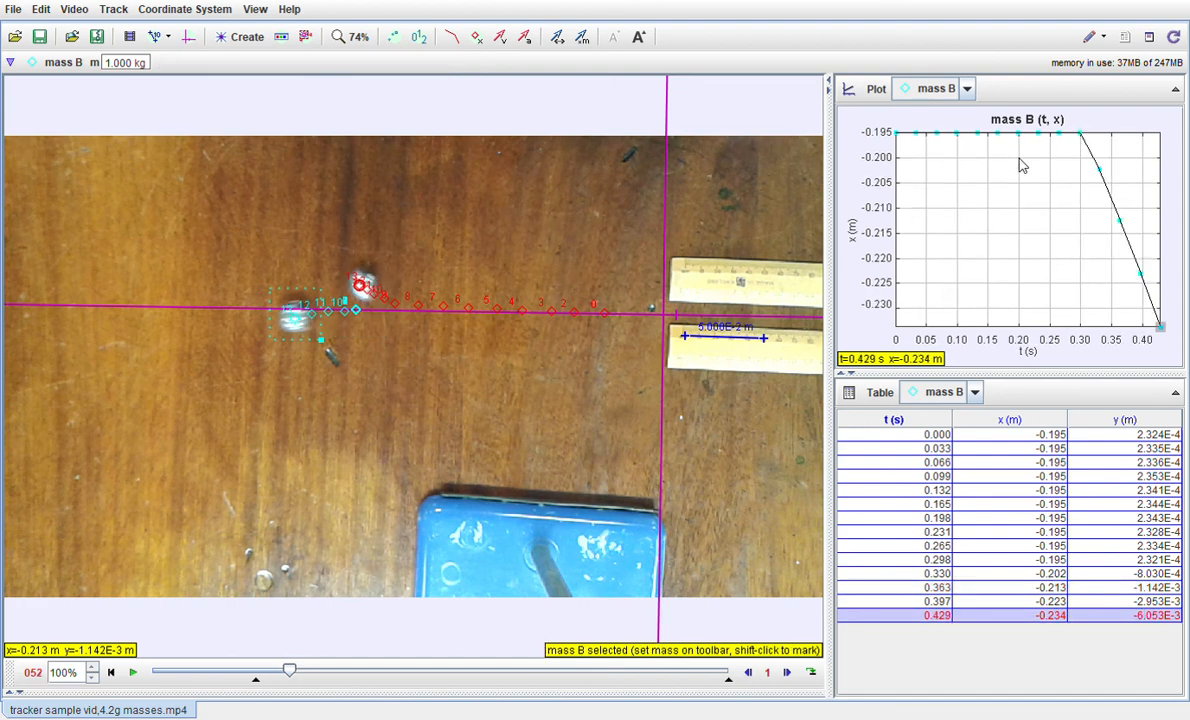